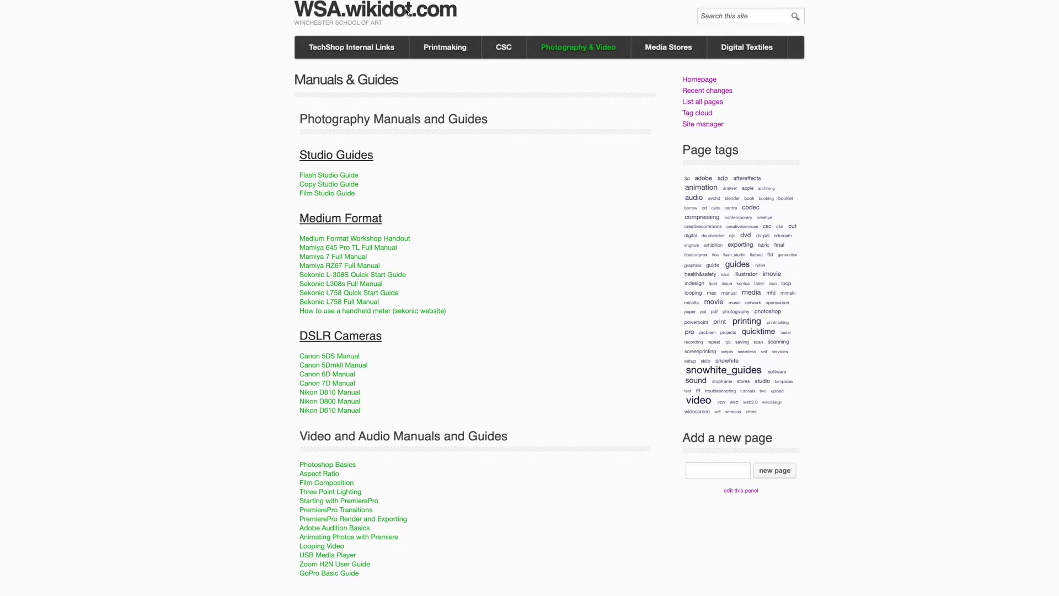
# Go to the Studio Bookings page from the Photography & Video menu.
pyautogui.moveTo(569, 48)
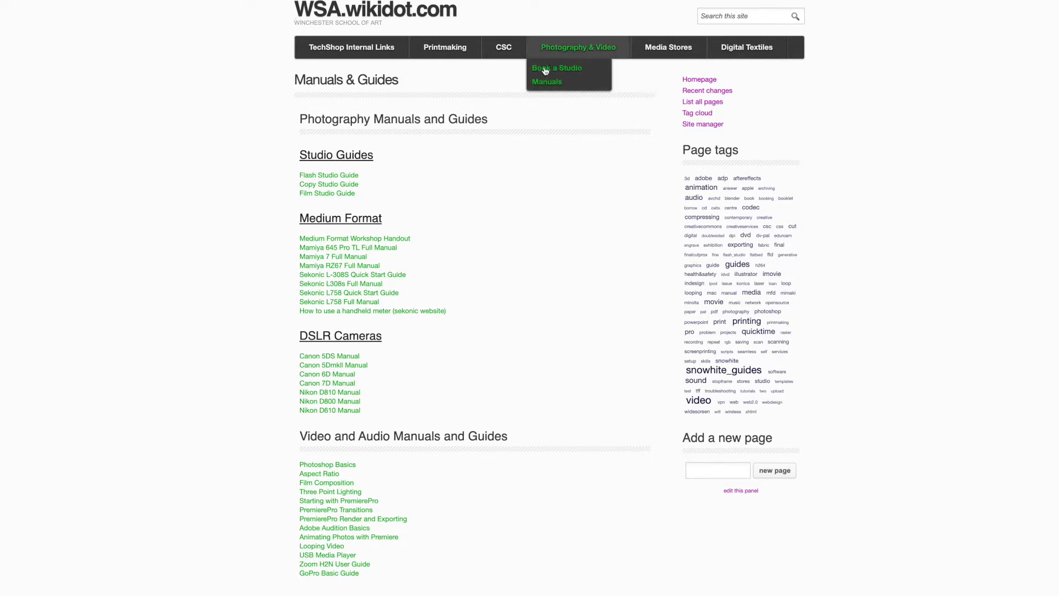
pyautogui.click(546, 69)
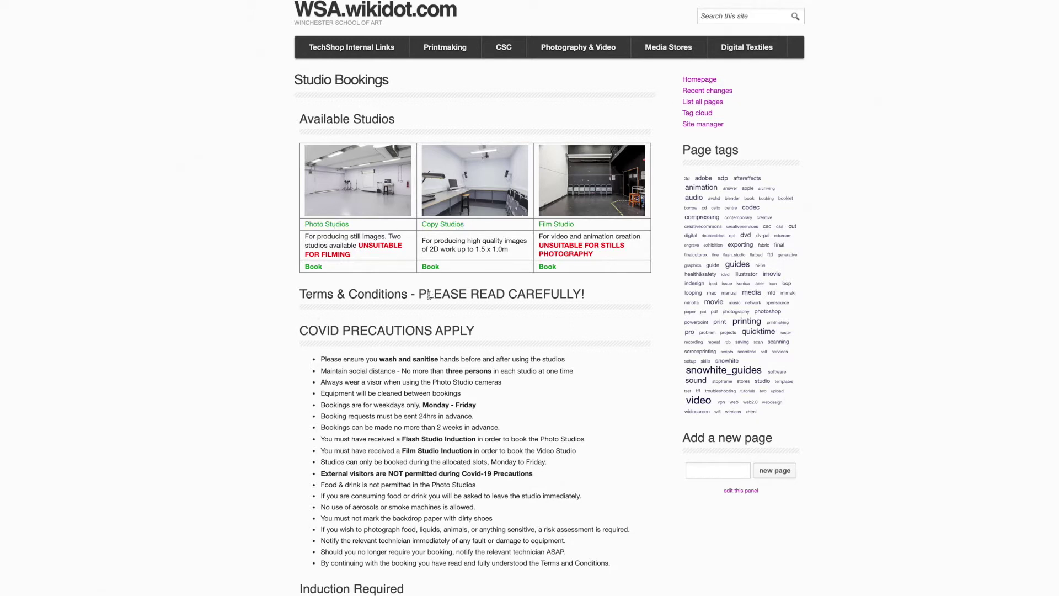
# Read through the studio booking terms and conditions, then go to the Photo Studios booking form.
pyautogui.scroll(-1, 388, 334)
pyautogui.scroll(-3, 387, 342)
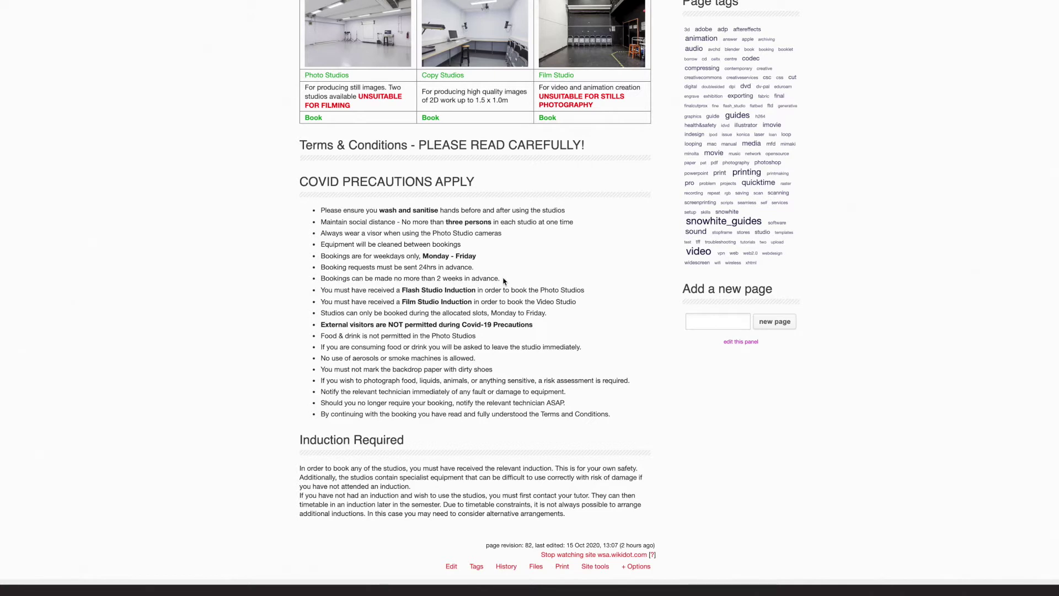
pyautogui.scroll(-2, 504, 301)
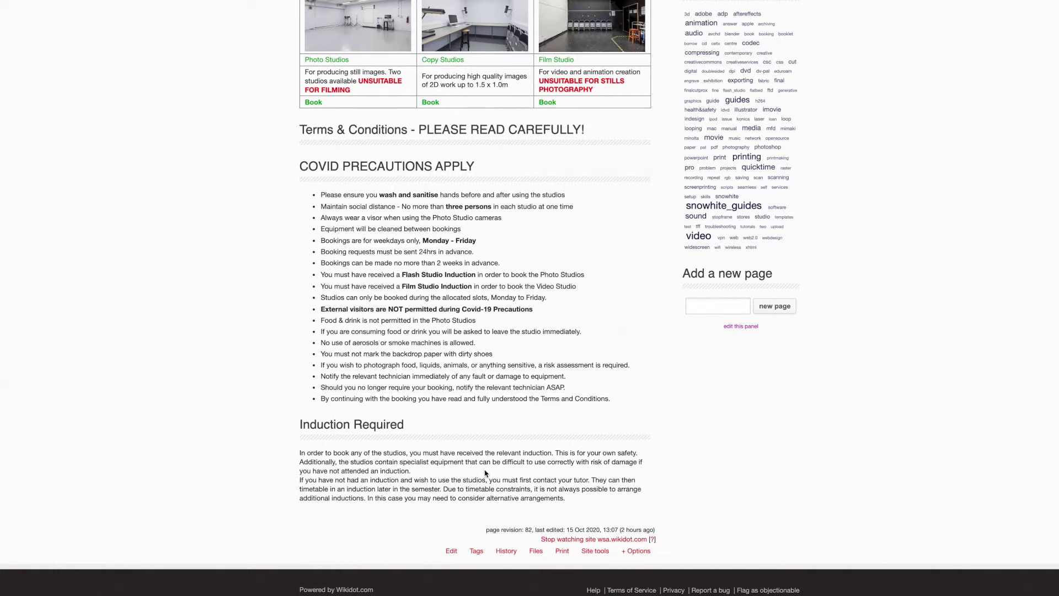
pyautogui.scroll(3, 485, 473)
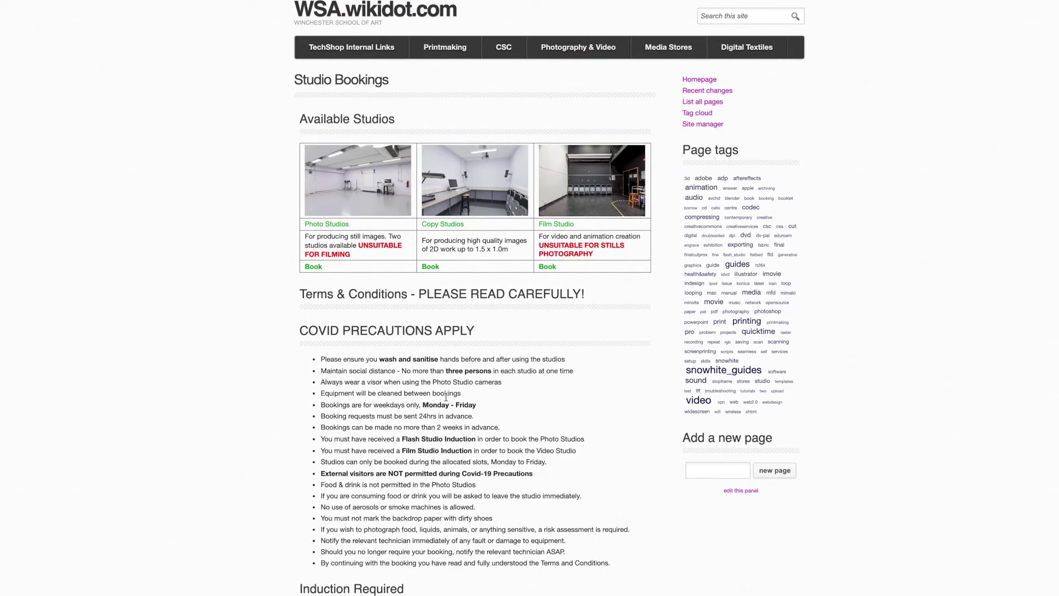
pyautogui.click(327, 225)
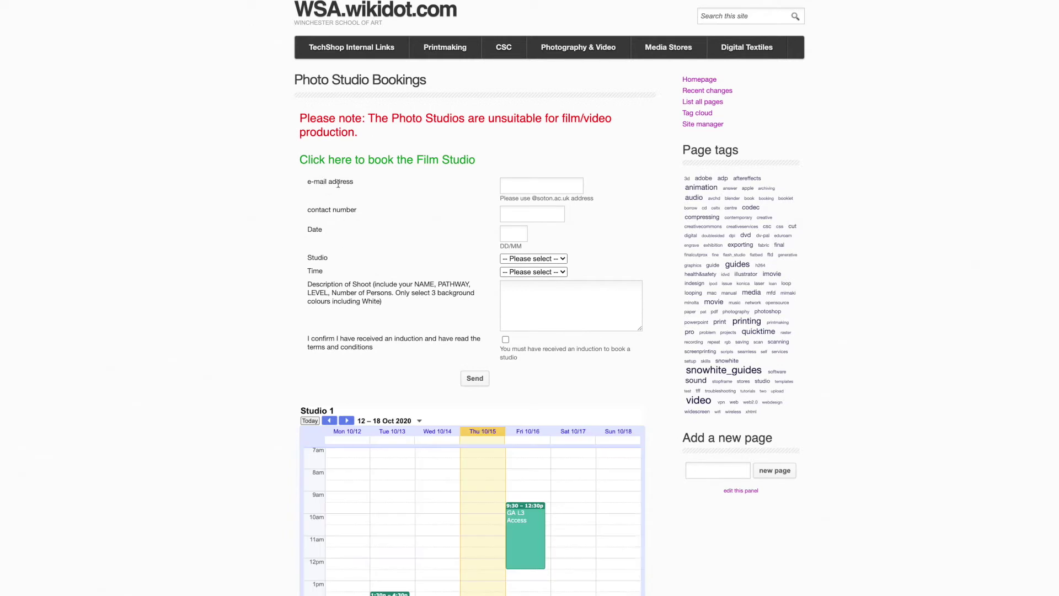
# Enter the university e-mail address and the contact phone number in the booking form.
pyautogui.click(520, 186)
pyautogui.write('A.N.Other@soton')
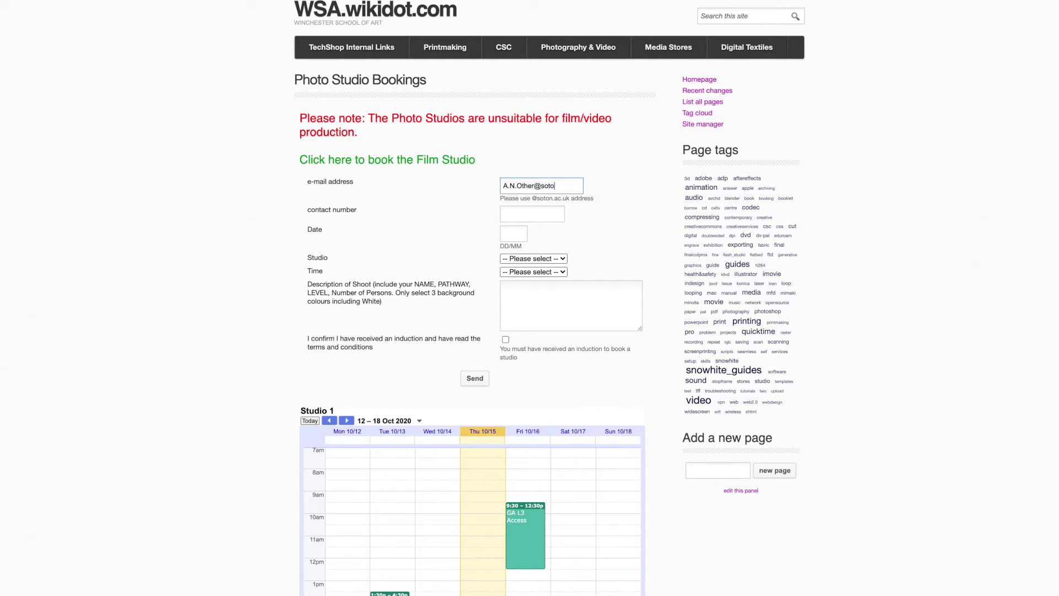
pyautogui.write('.ac.uk')
pyautogui.click(513, 214)
pyautogui.write('0771234567')
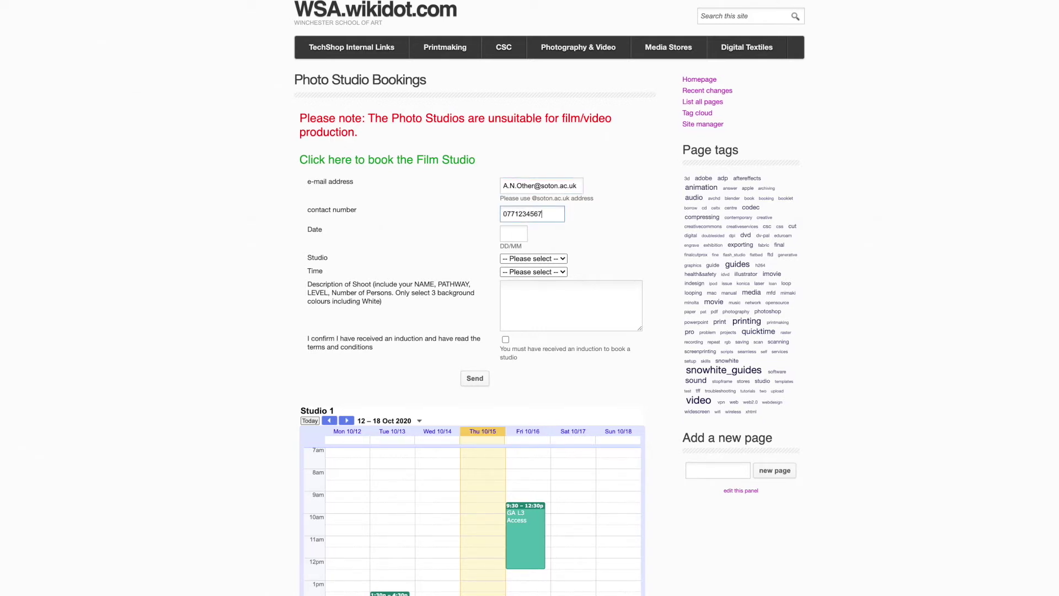
pyautogui.press('Tab')
pyautogui.scroll(-7, 655, 502)
# Advance Studio 1's calendar two weeks to 26 Oct – 1 Nov 2020 to check existing bookings.
pyautogui.click(347, 31)
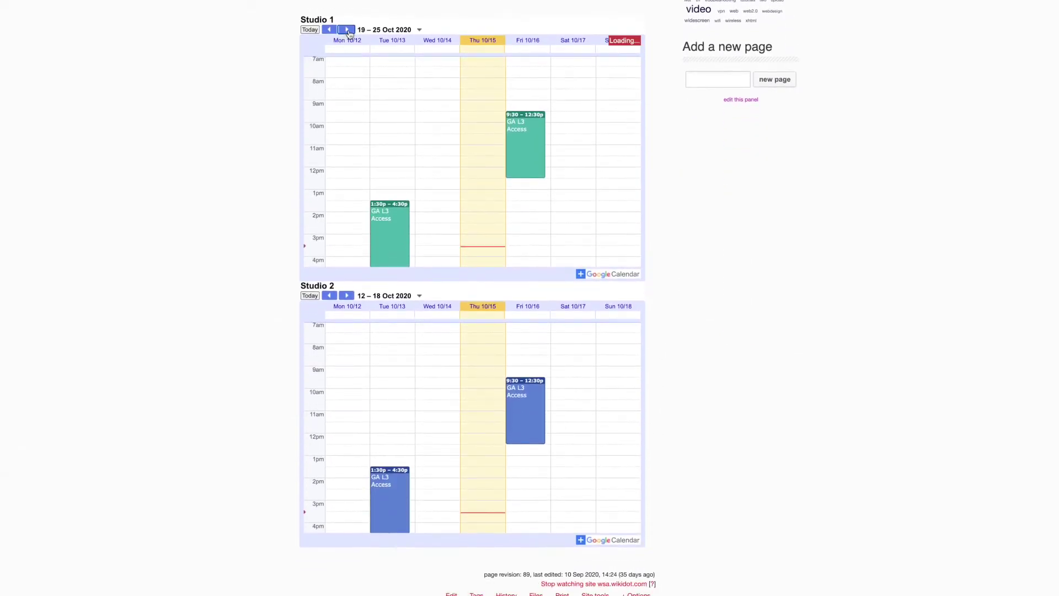
pyautogui.click(347, 31)
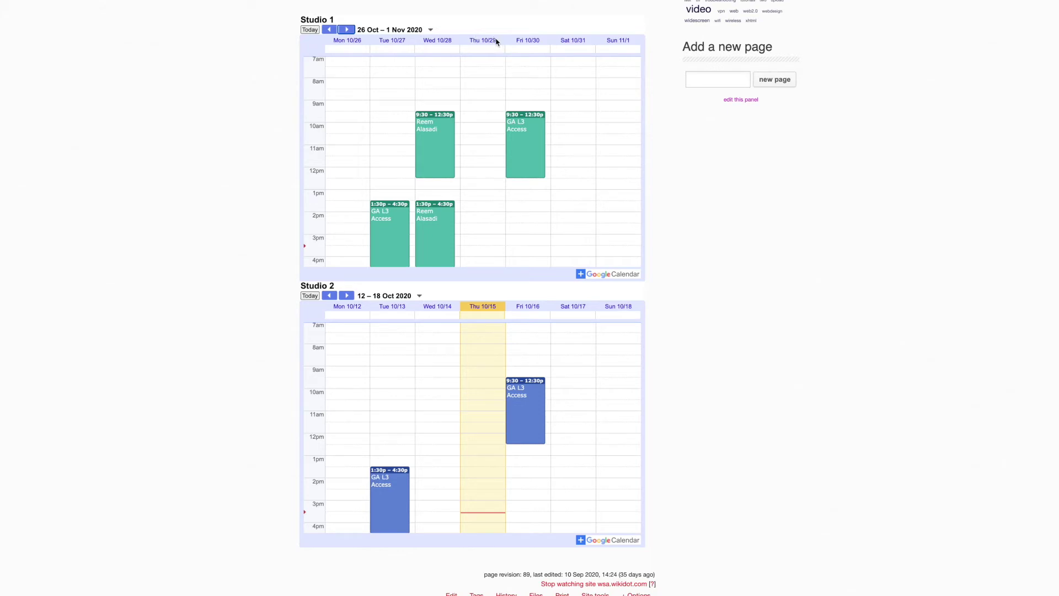
pyautogui.scroll(7, 485, 37)
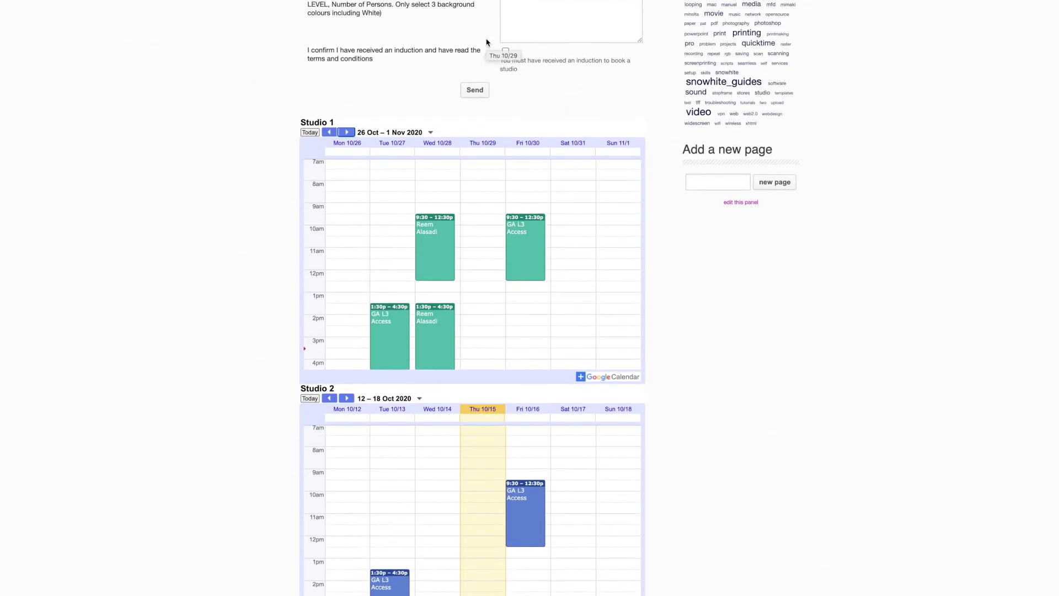
pyautogui.click(510, 233)
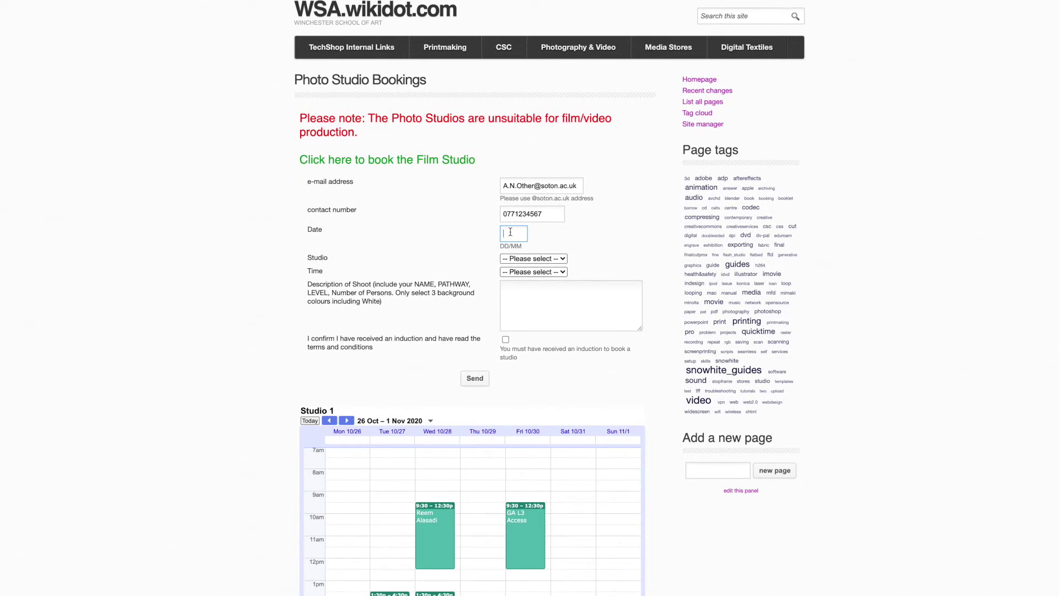
# Fill in date 29/10, choose Studio 1 and the 09:30 - 12:30 time slot.
pyautogui.write('29/10')
pyautogui.click(562, 258)
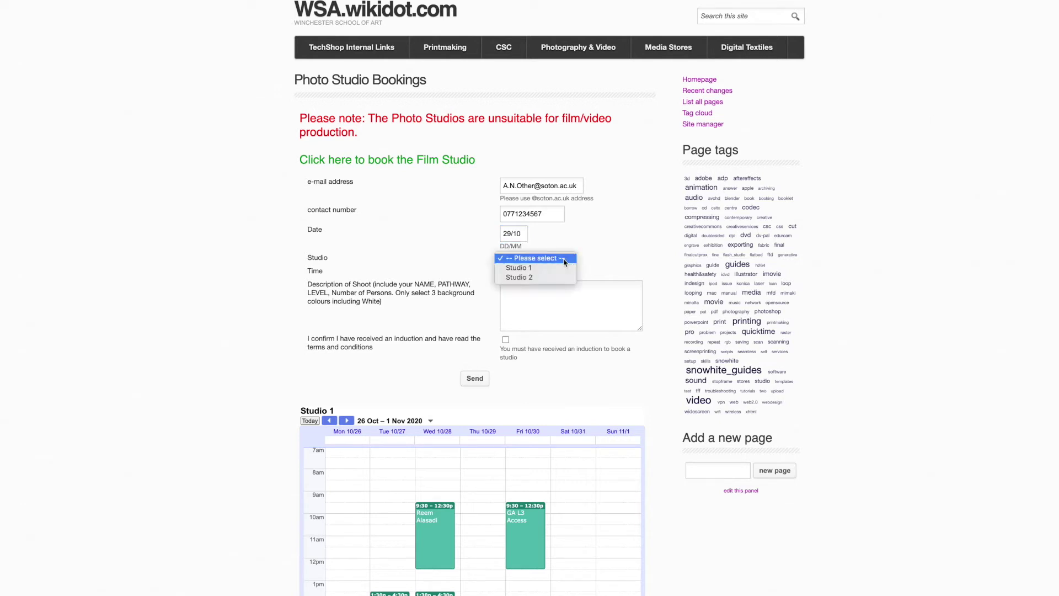
pyautogui.click(522, 269)
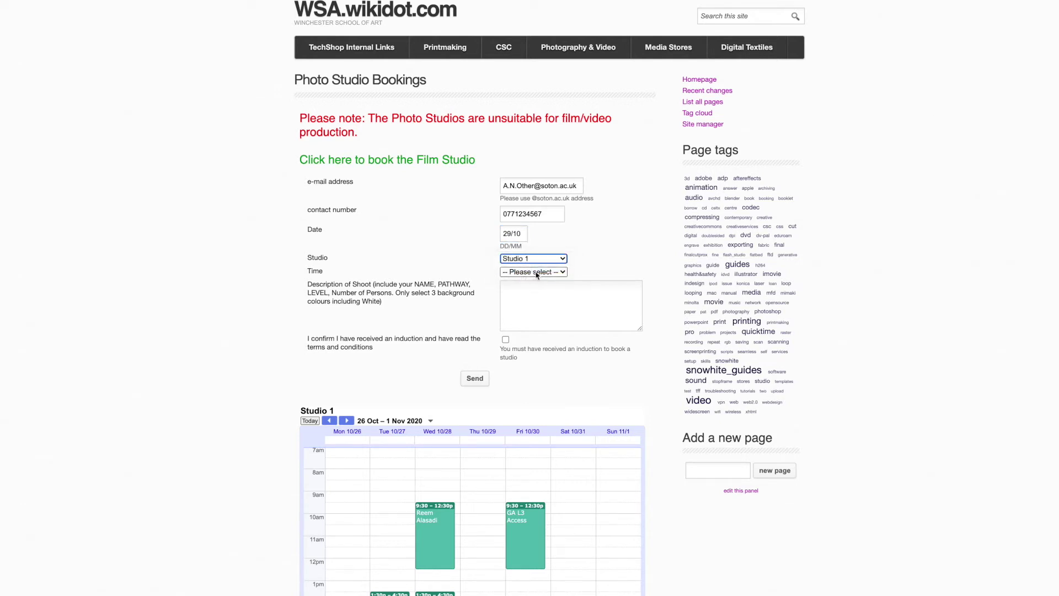
pyautogui.click(567, 273)
pyautogui.click(518, 281)
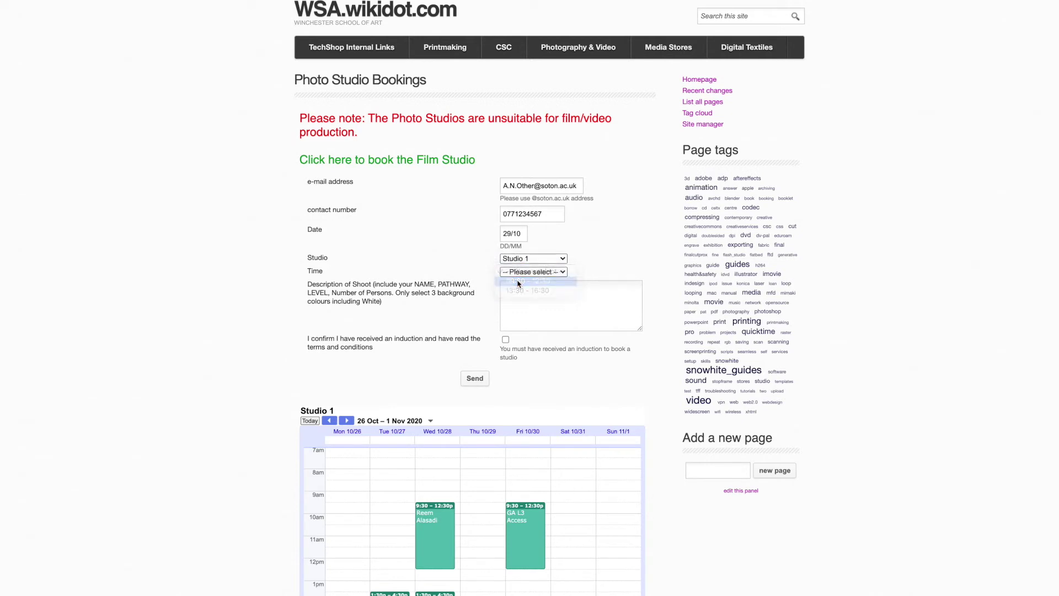
pyautogui.click(516, 290)
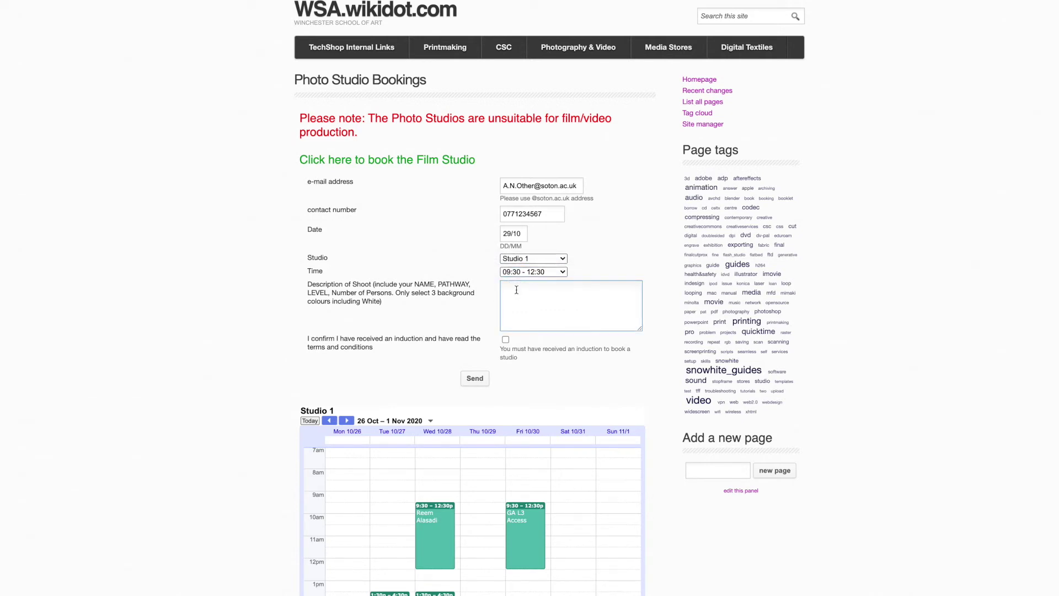
# Describe the shoot: student's name with Fashion Yr3, two people, White, pink and grey backgrounds.
pyautogui.write('Annie')
pyautogui.write(' Oth')
pyautogui.write('er Fashion')
pyautogui.write(' Y')
pyautogui.write('r')
pyautogui.write('3')
pyautogui.write('tw')
pyautogui.write('o people')
pyautogui.press('Return')
pyautogui.write('White, pink and grety')
# Tick the induction confirmation checkbox and send the Studio 1 booking request.
pyautogui.click(506, 340)
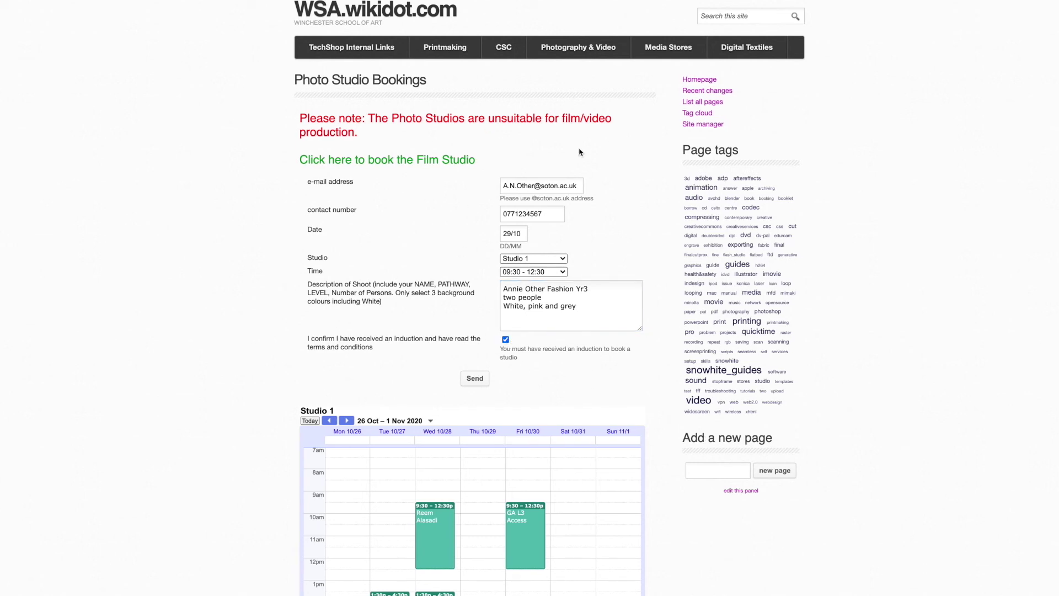
pyautogui.click(475, 380)
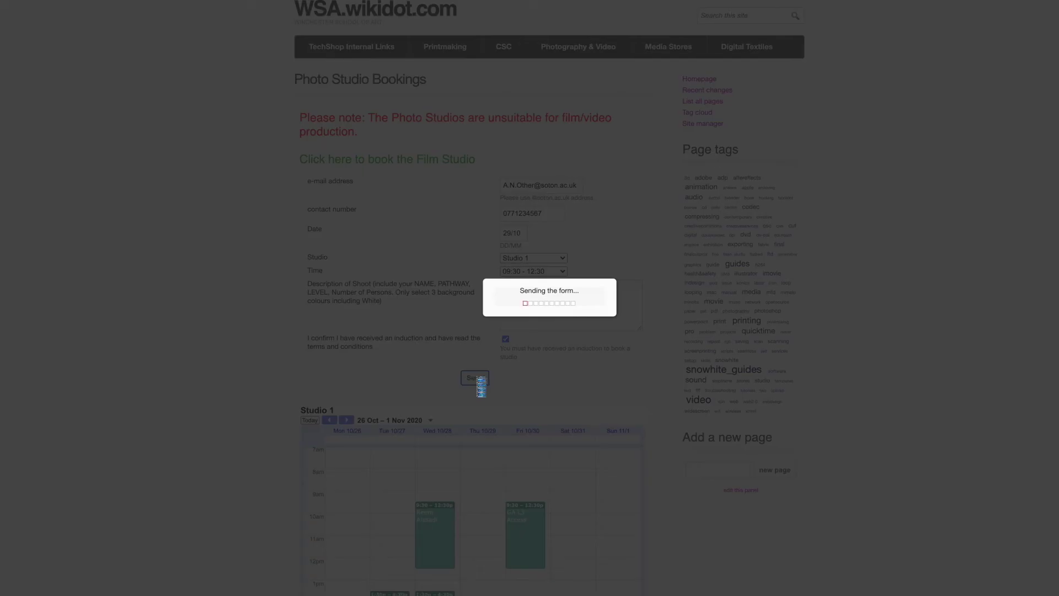